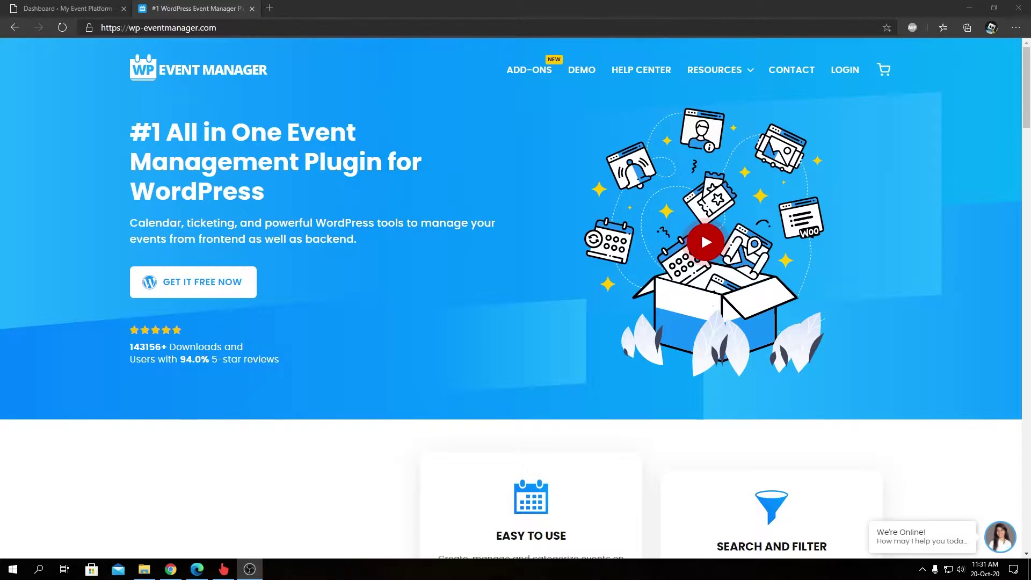
# Step: Show page 2 of the WP Event Manager ADD-ONS listing, where Export Events appears
pyautogui.click(893, 456)
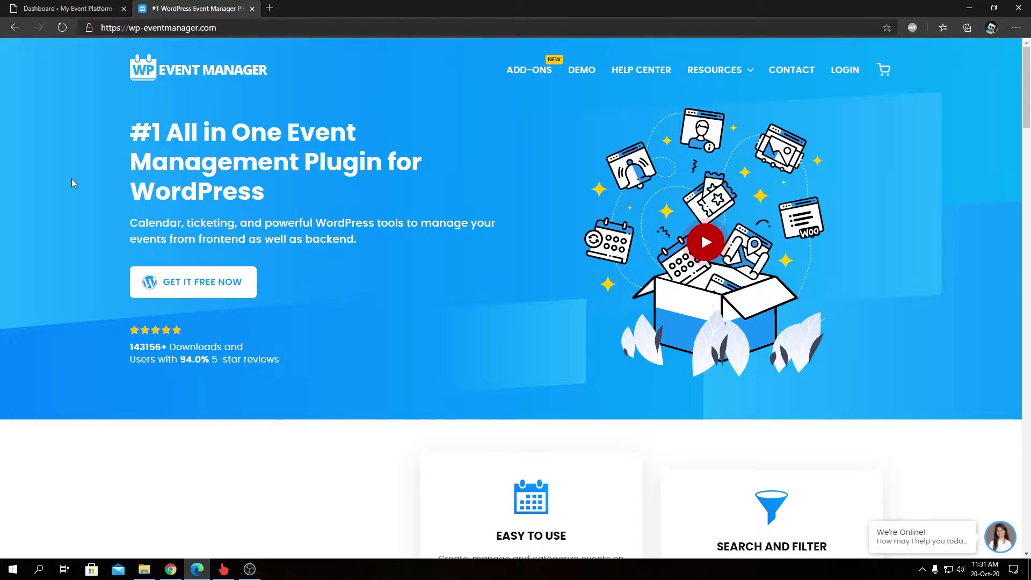
pyautogui.click(540, 78)
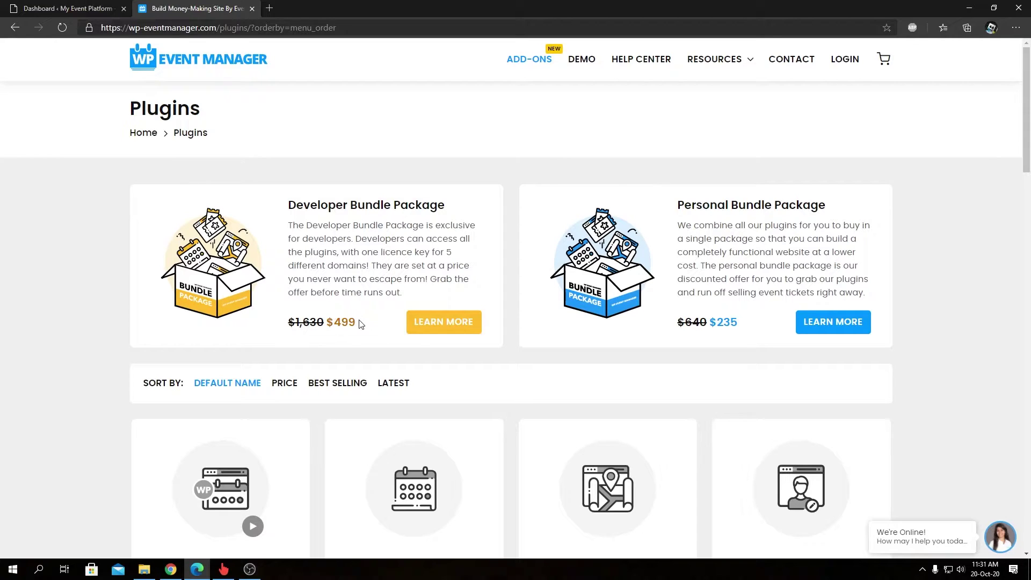
pyautogui.scroll(-18, 360, 323)
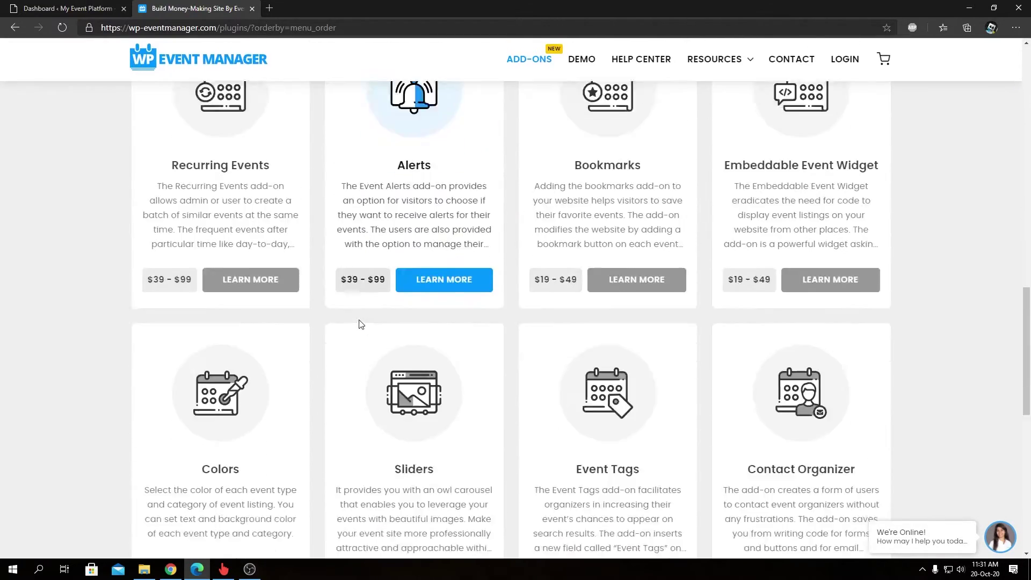
pyautogui.scroll(-8, 359, 323)
pyautogui.click(499, 224)
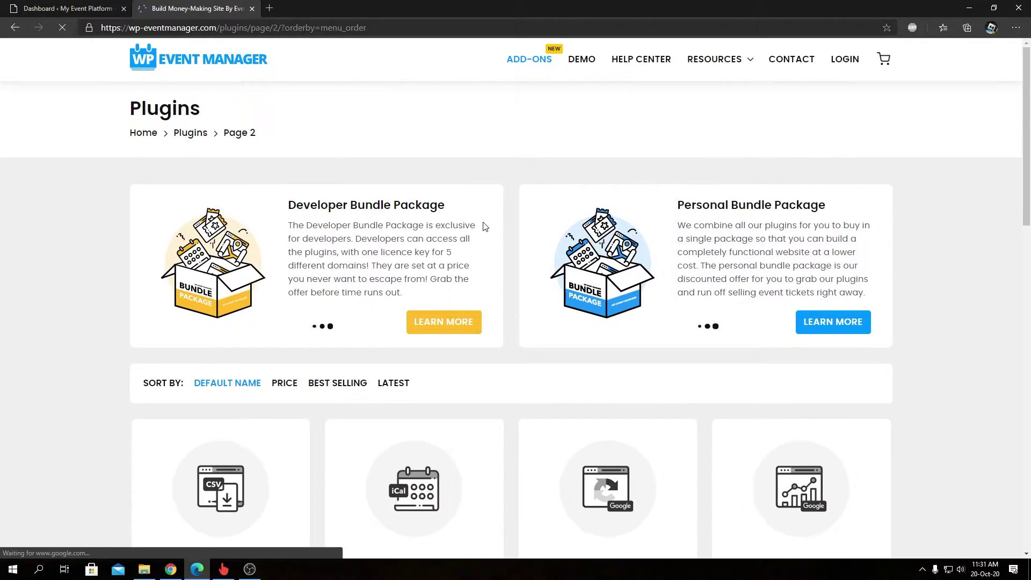
pyautogui.scroll(-5, 306, 253)
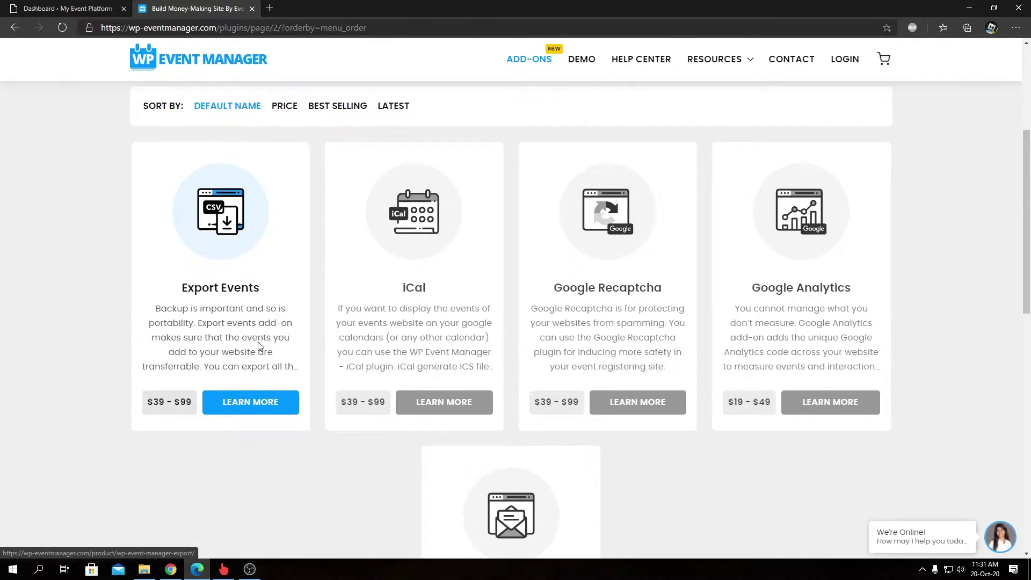
# Step: Open the Export Events product page ($39 personal, $99 developer) and scroll through its features
pyautogui.click(251, 401)
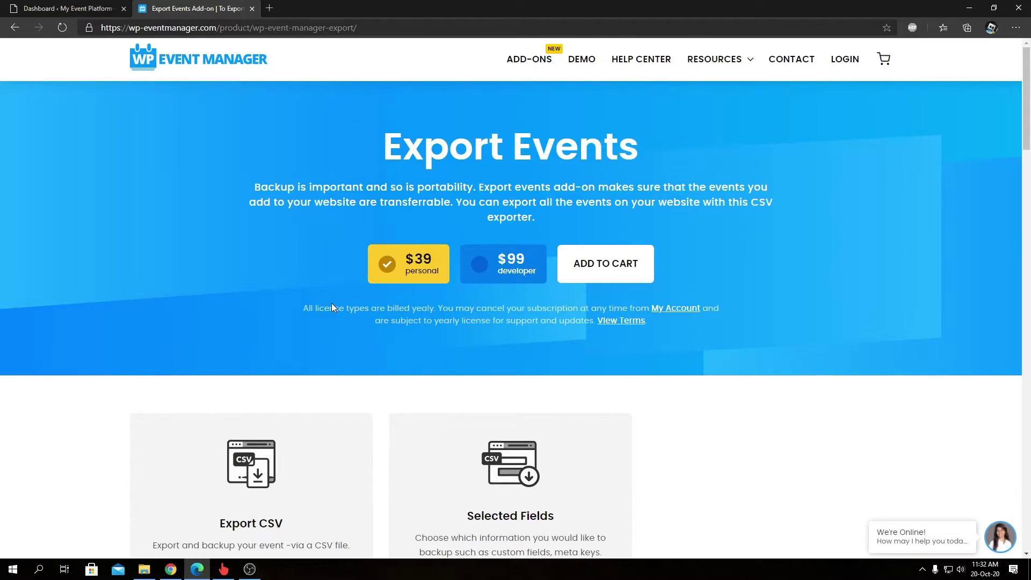
pyautogui.scroll(-3, 331, 304)
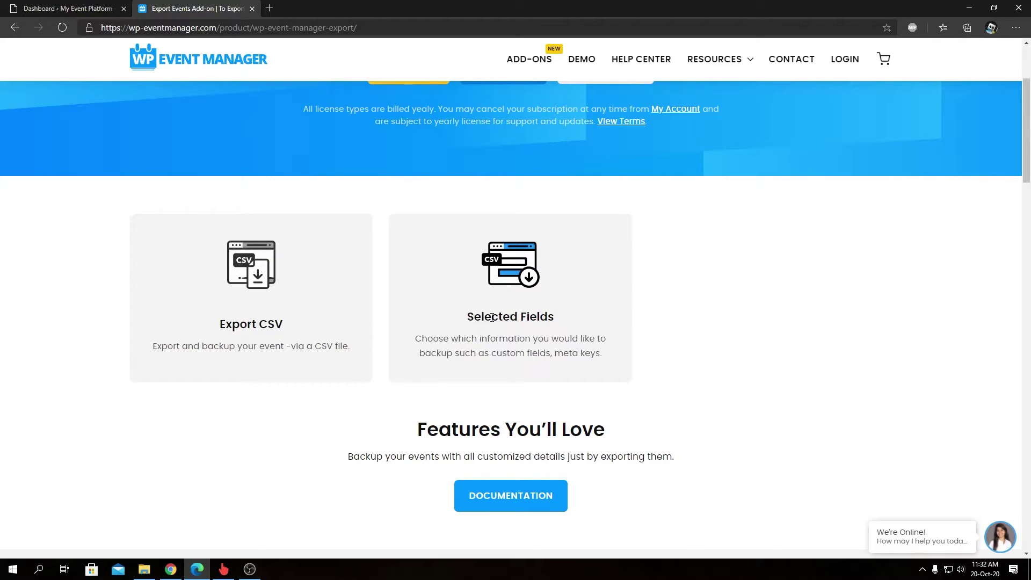
pyautogui.scroll(-5, 492, 318)
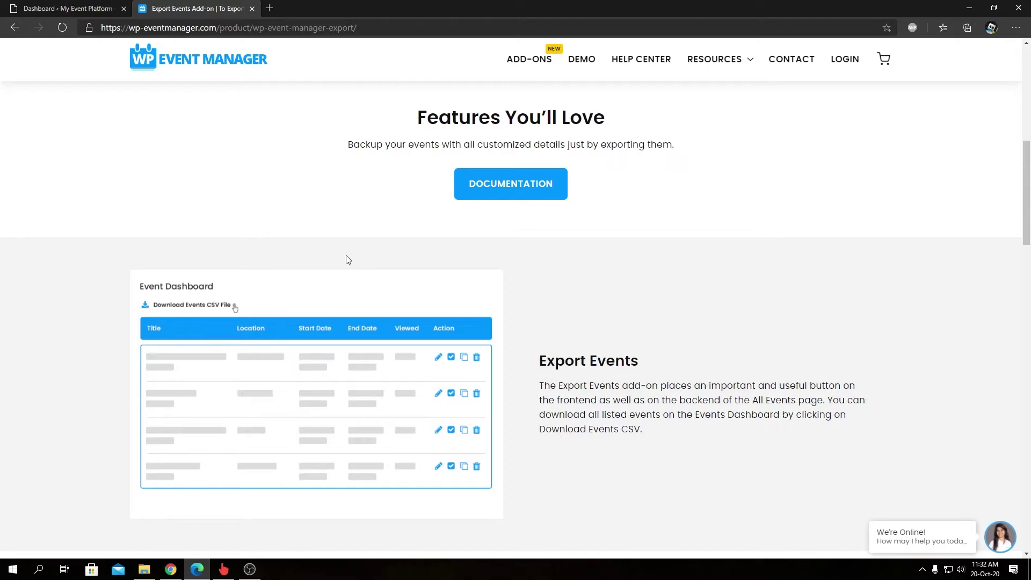
# Step: Scroll the Export Events page down to the Custom Export Settings and admin Export tab features
pyautogui.scroll(-1, 317, 263)
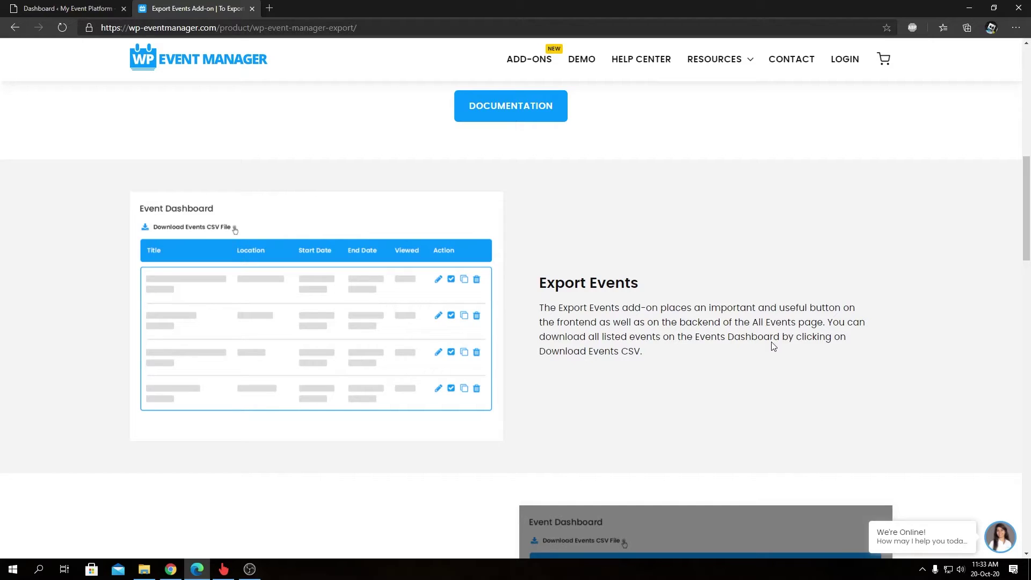
pyautogui.scroll(-4, 774, 347)
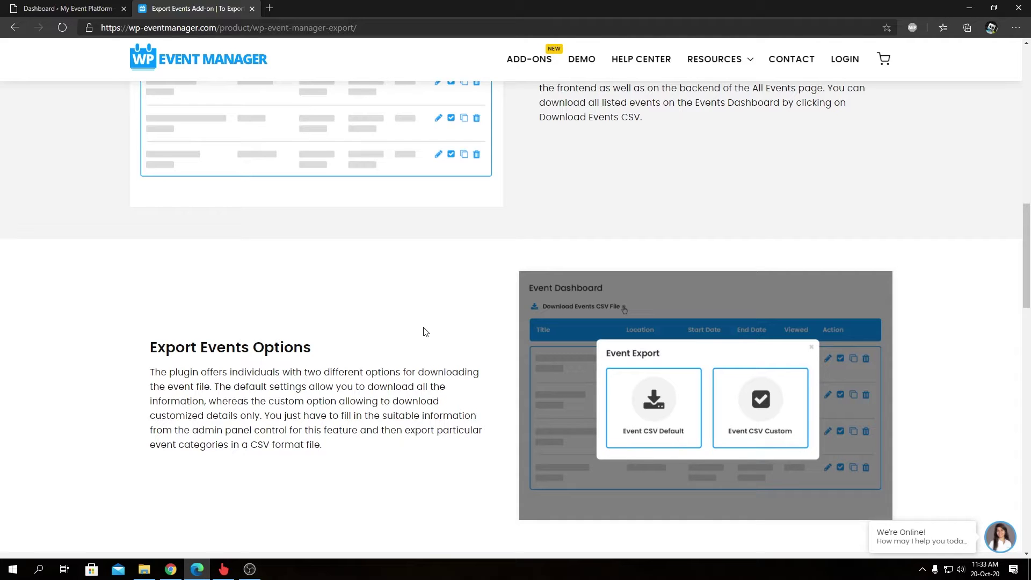
pyautogui.scroll(-7, 424, 331)
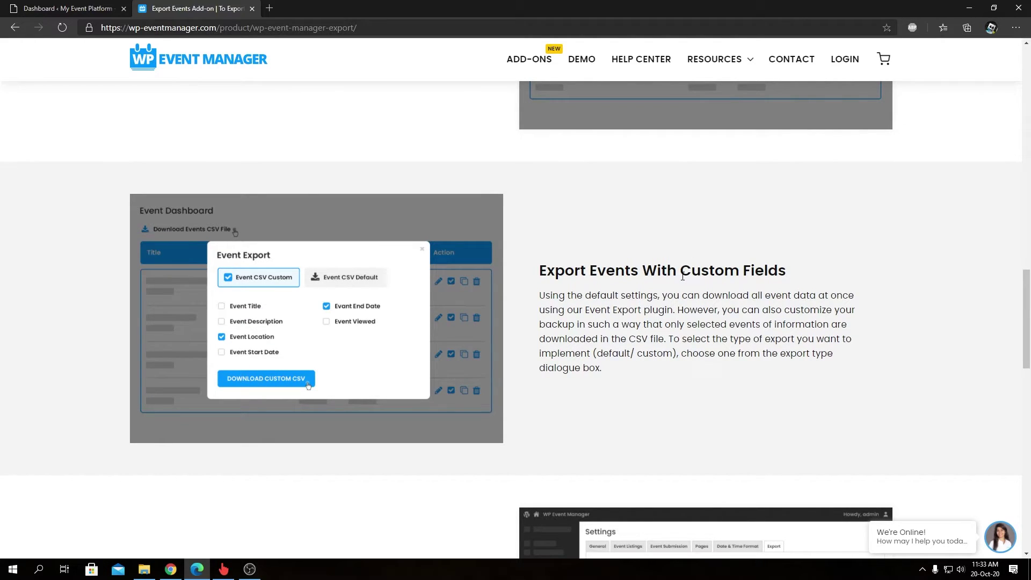
pyautogui.scroll(-6, 683, 276)
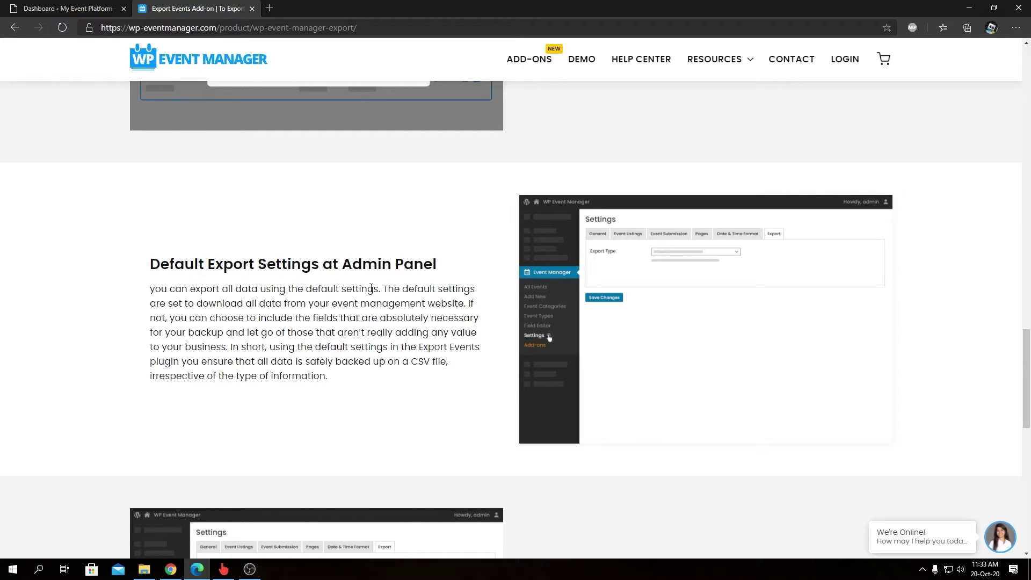
pyautogui.scroll(-6, 371, 288)
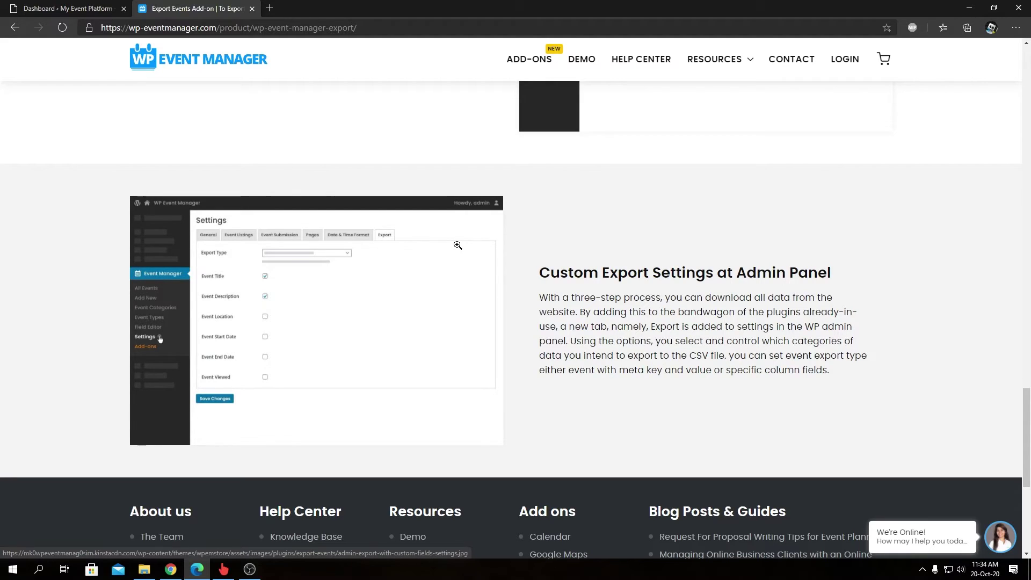
# Step: In the WordPress dashboard, choose wp-event-manager-export.zip in Plugins > Add New > Upload Plugin
pyautogui.click(76, 18)
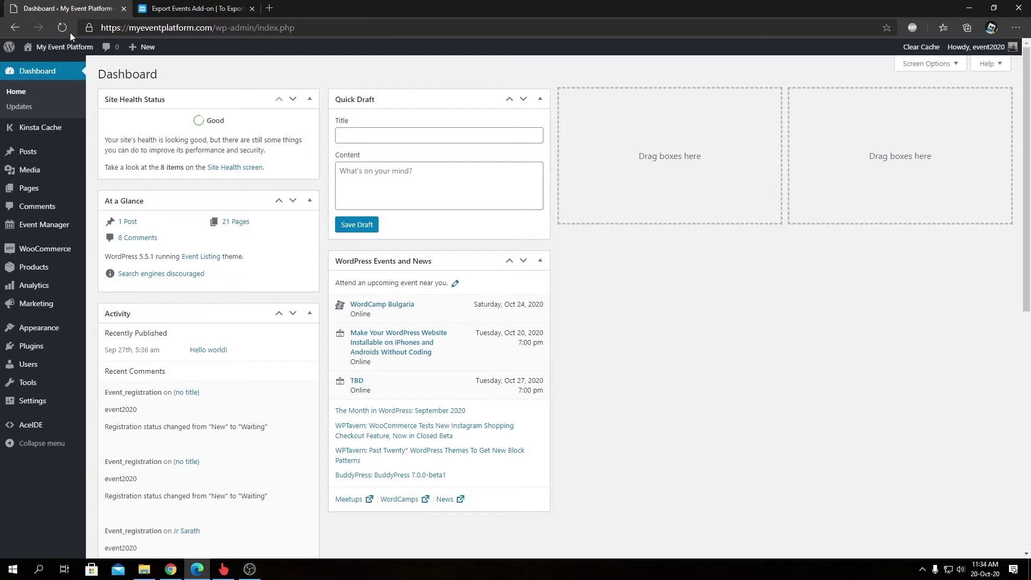
pyautogui.moveTo(31, 345)
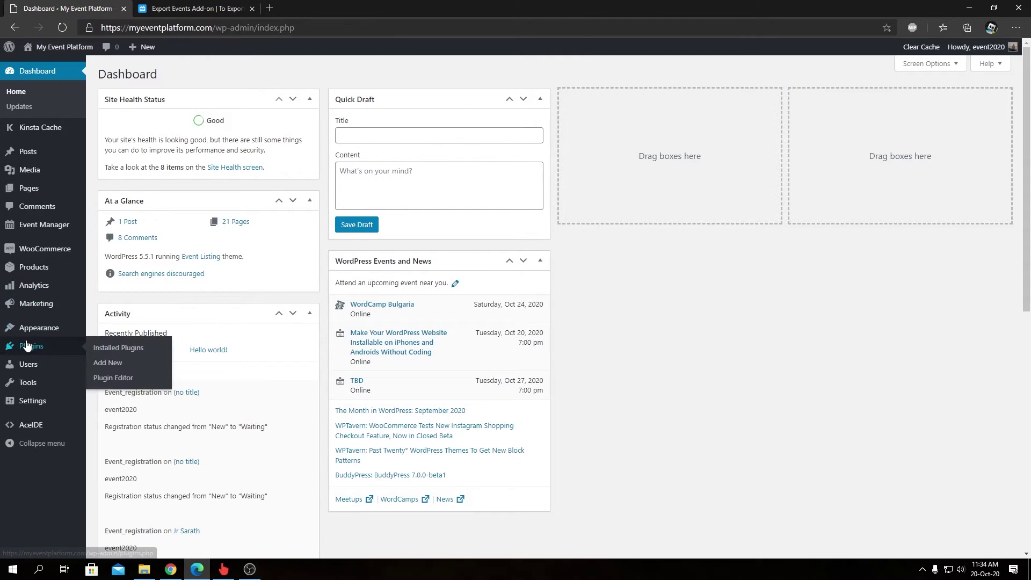
pyautogui.click(116, 368)
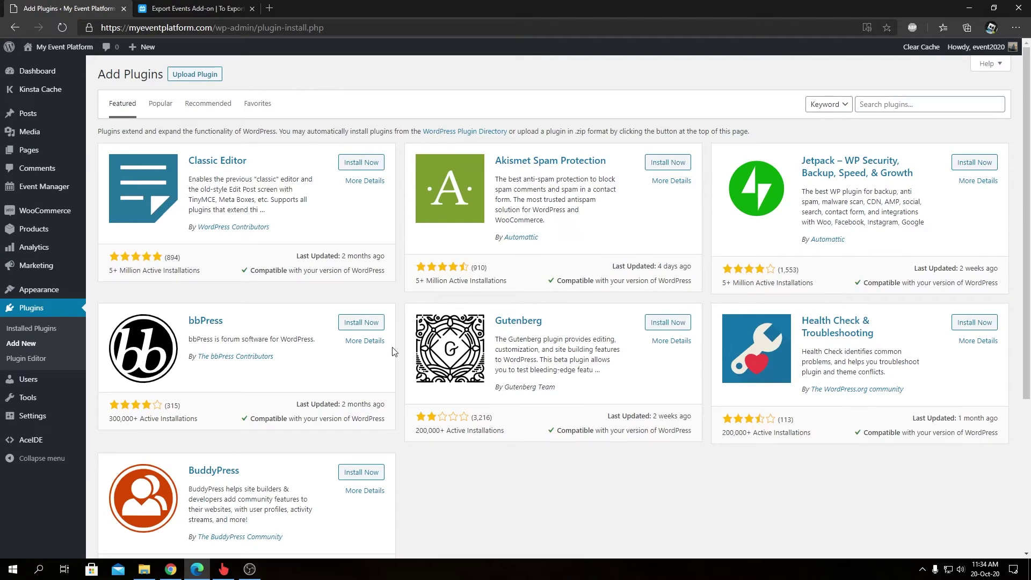
pyautogui.click(195, 76)
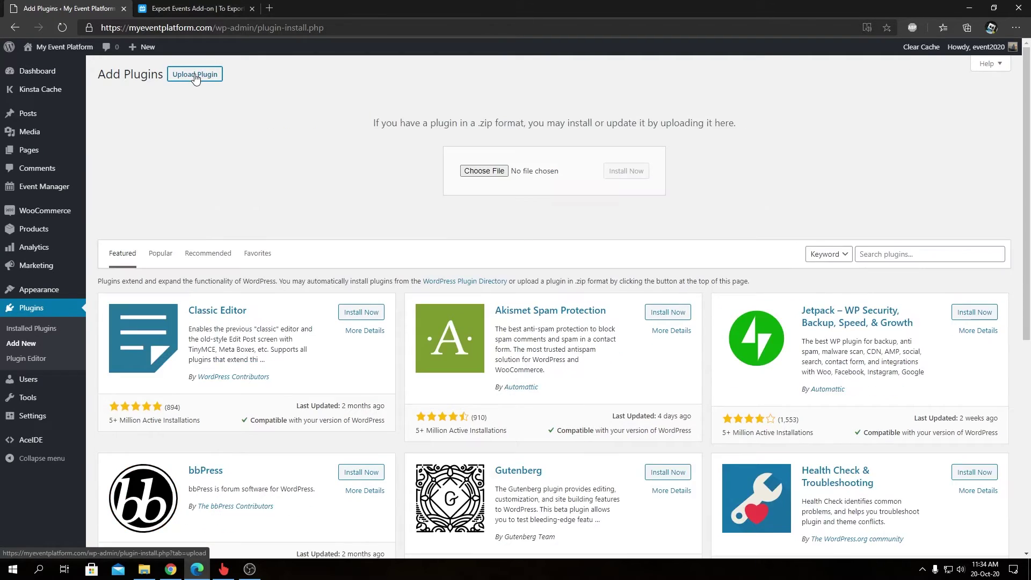
pyautogui.click(467, 172)
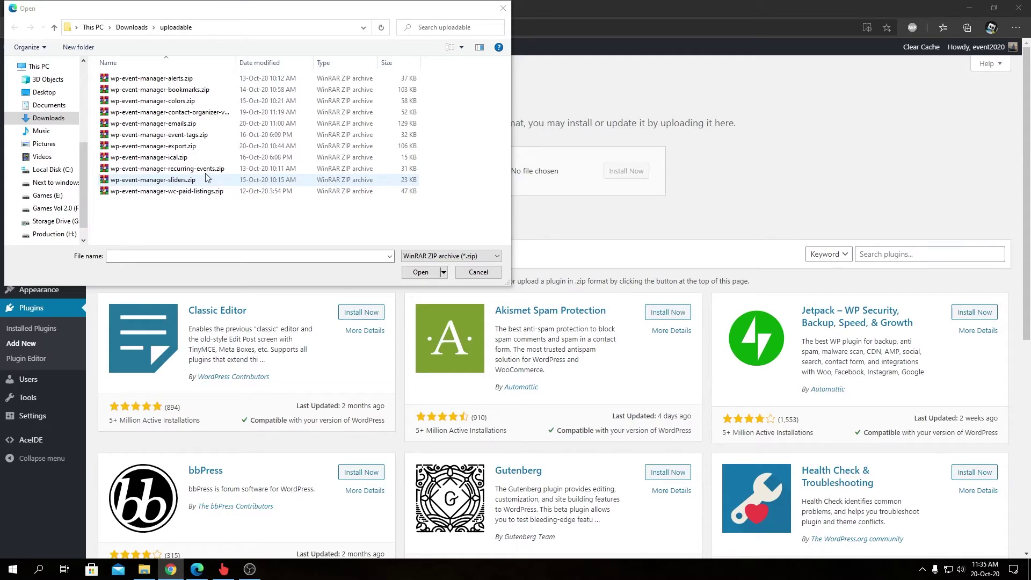
pyautogui.click(179, 148)
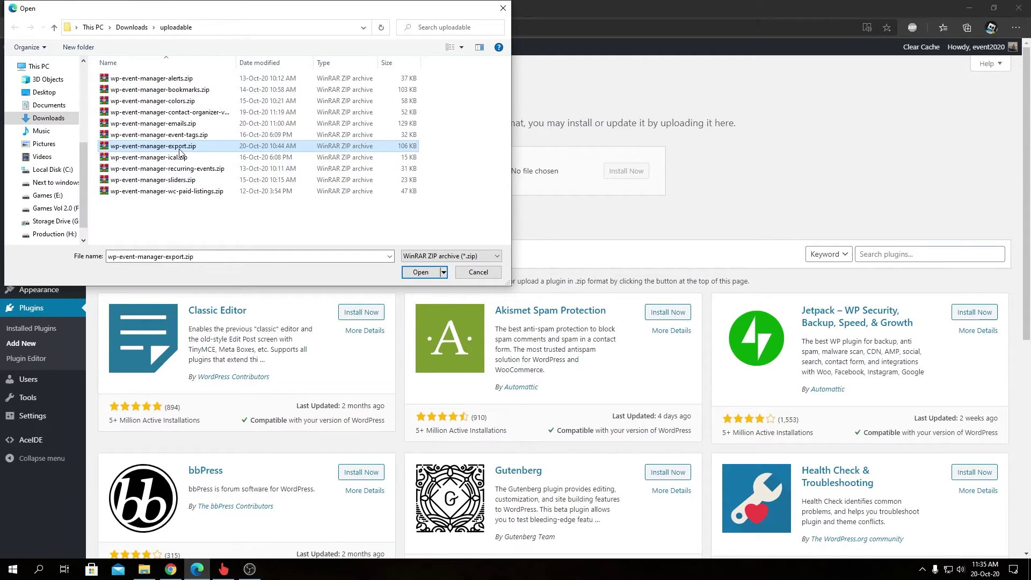
pyautogui.click(421, 272)
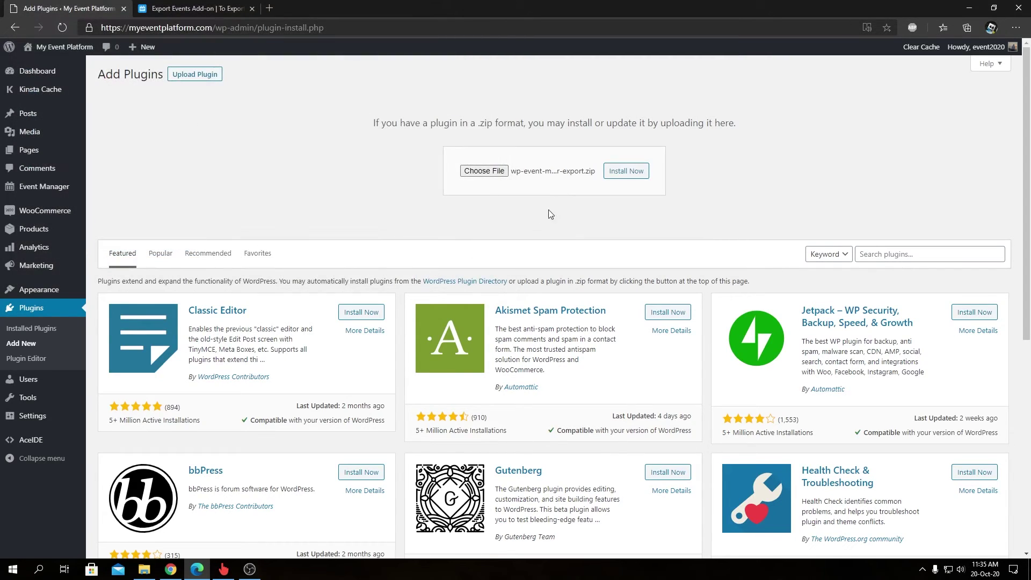
# Step: Install the uploaded wp-event-manager-export.zip and activate the WP Event Manager - Export plugin
pyautogui.click(624, 173)
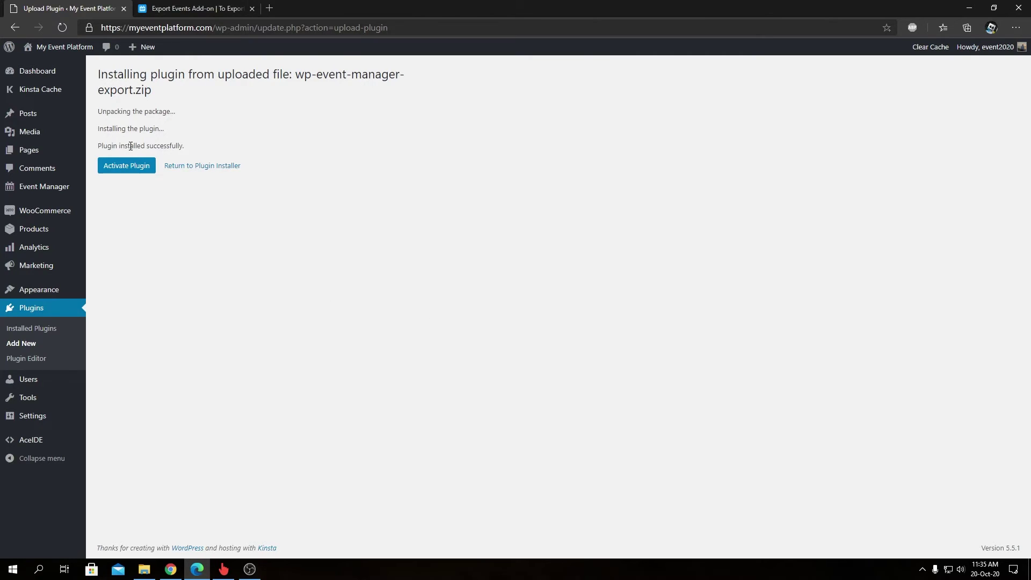
pyautogui.click(129, 167)
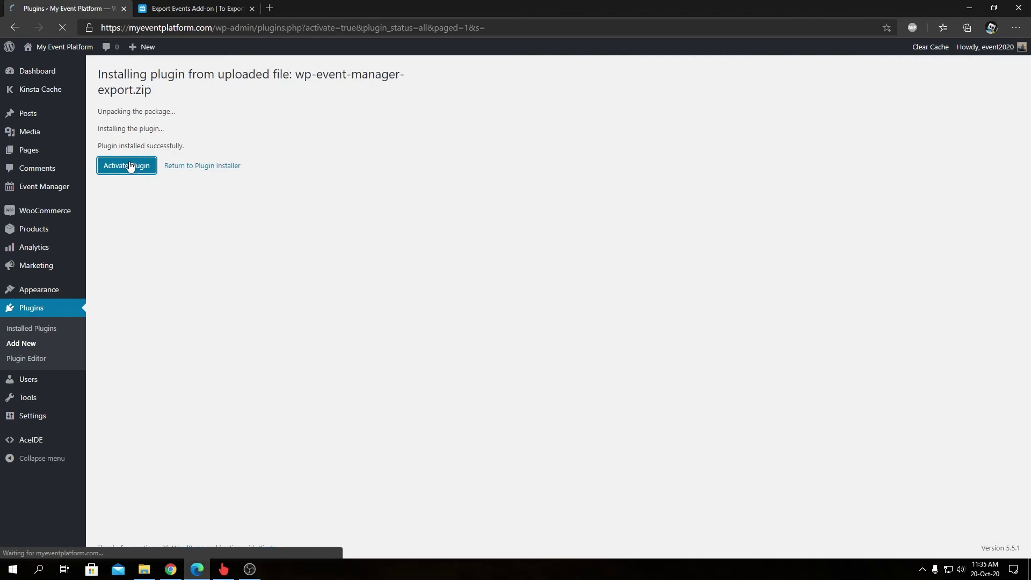
# Step: Activate the WP Event Manager - Export licence by pasting the licence key and entering the account e-mail
pyautogui.scroll(-3, 271, 251)
pyautogui.scroll(-3, 271, 251)
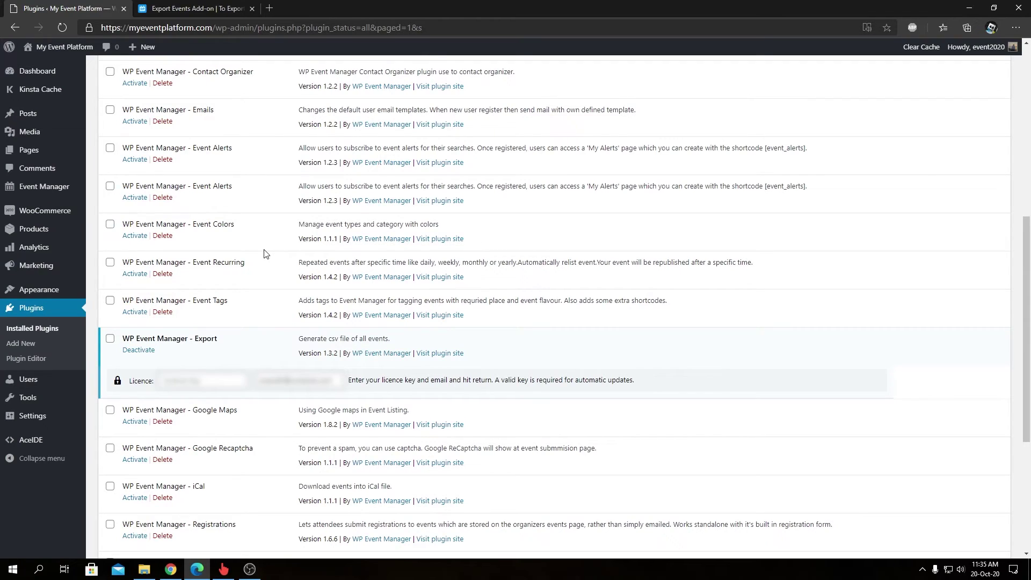
pyautogui.click(187, 387)
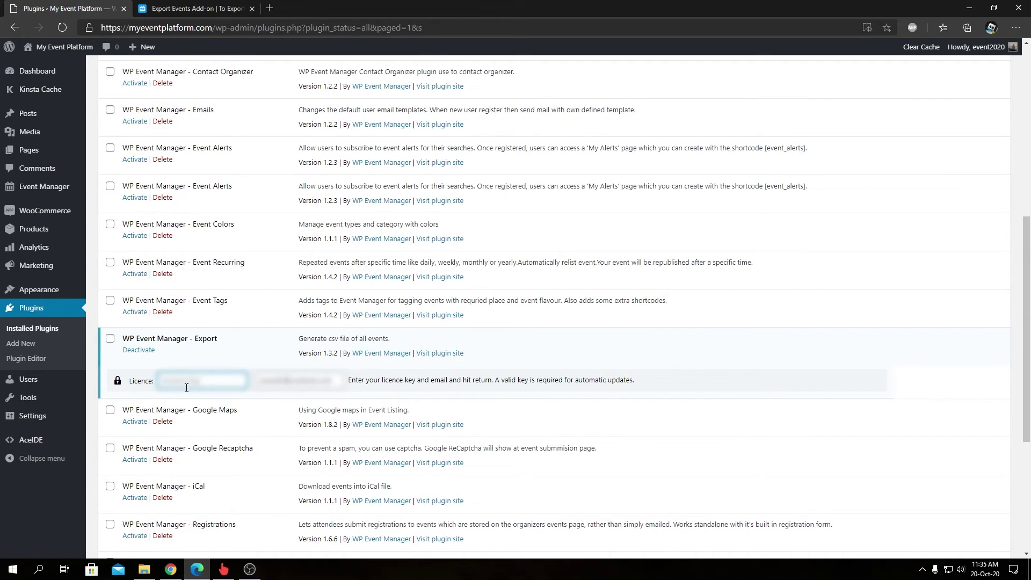
pyautogui.hotkey('ctrl', 'v')
pyautogui.click(109, 340)
pyautogui.click(297, 381)
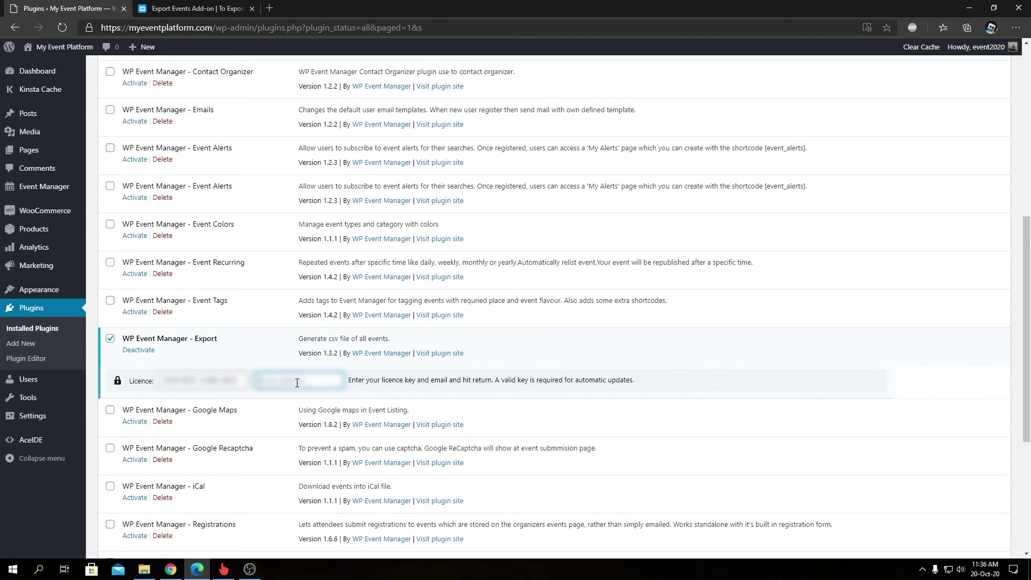
pyautogui.press('Return')
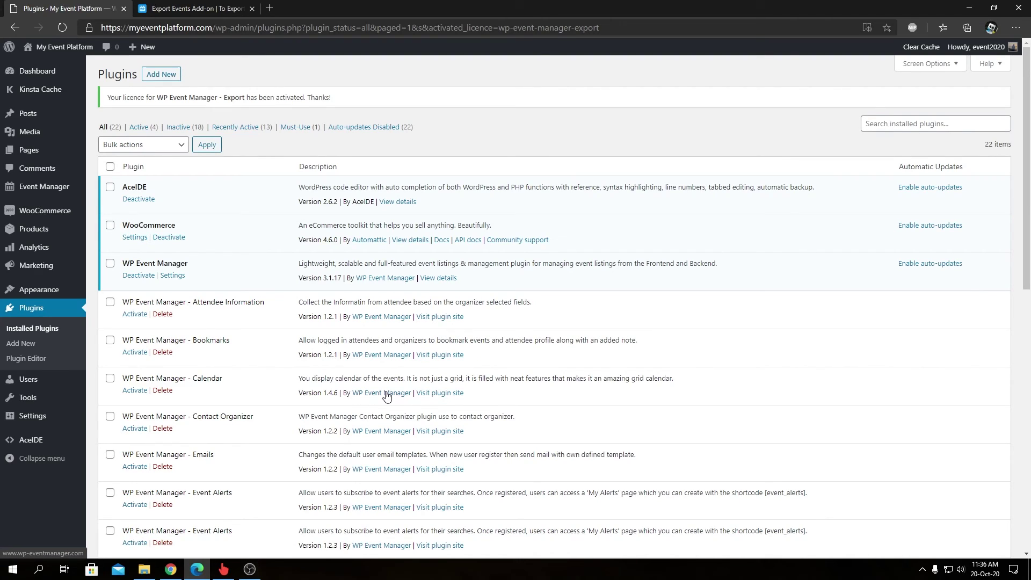
pyautogui.scroll(-4, 304, 359)
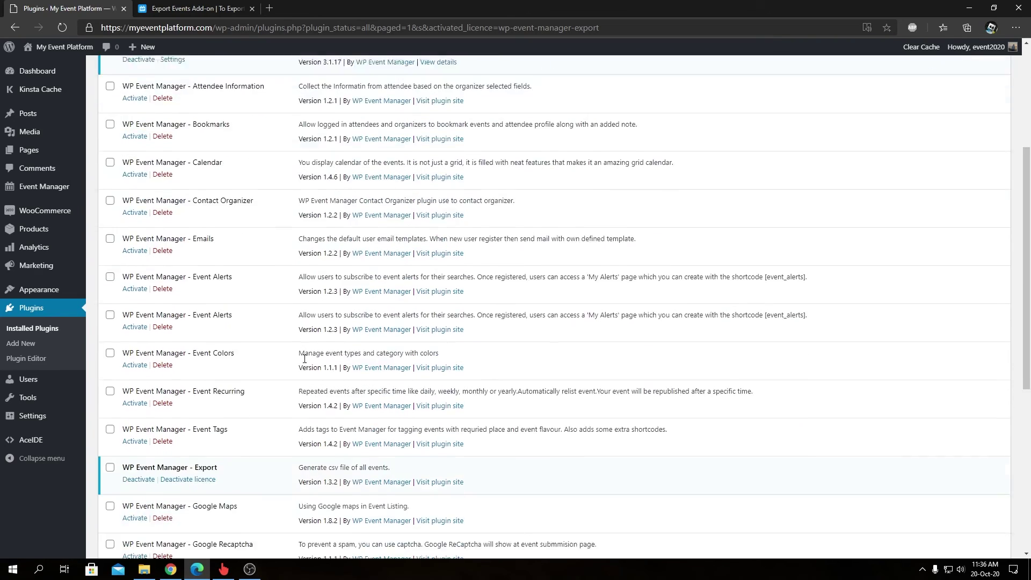
pyautogui.scroll(-1, 304, 358)
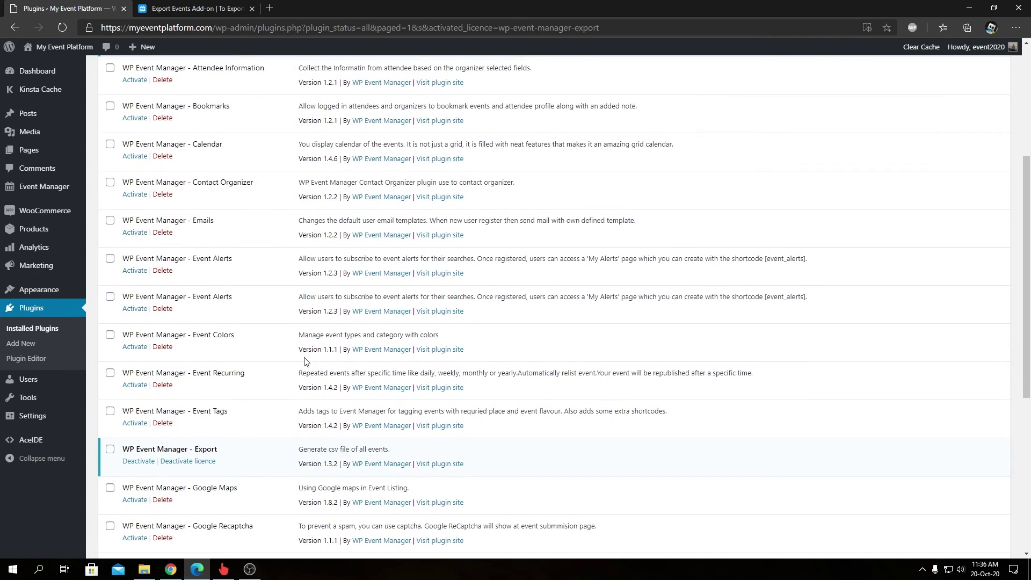